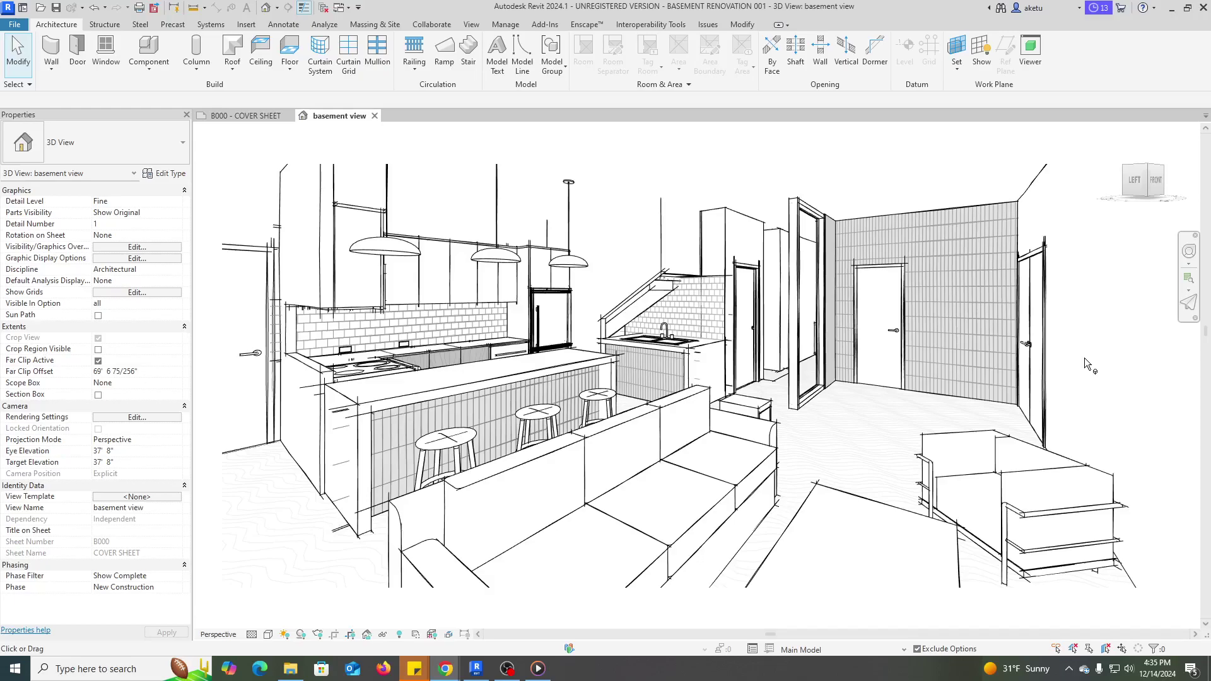
Start an Image export from File > Export, skipping the save reminder.
left_click(6, 25)
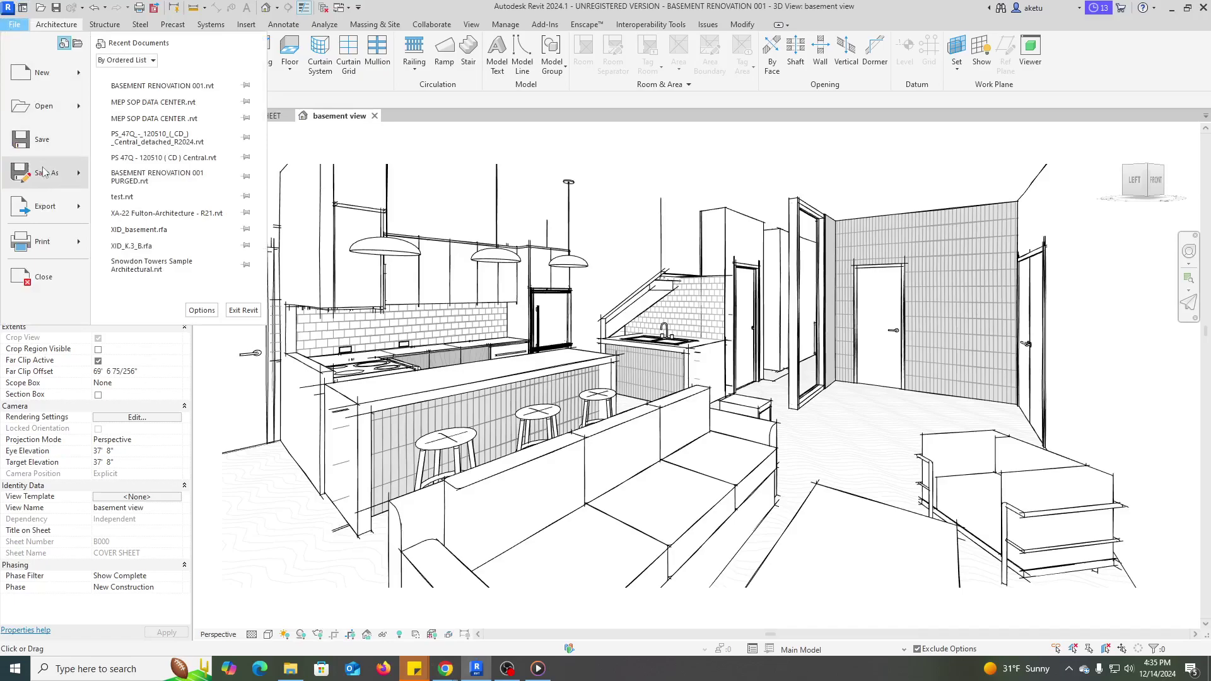
mouse_move(45, 206)
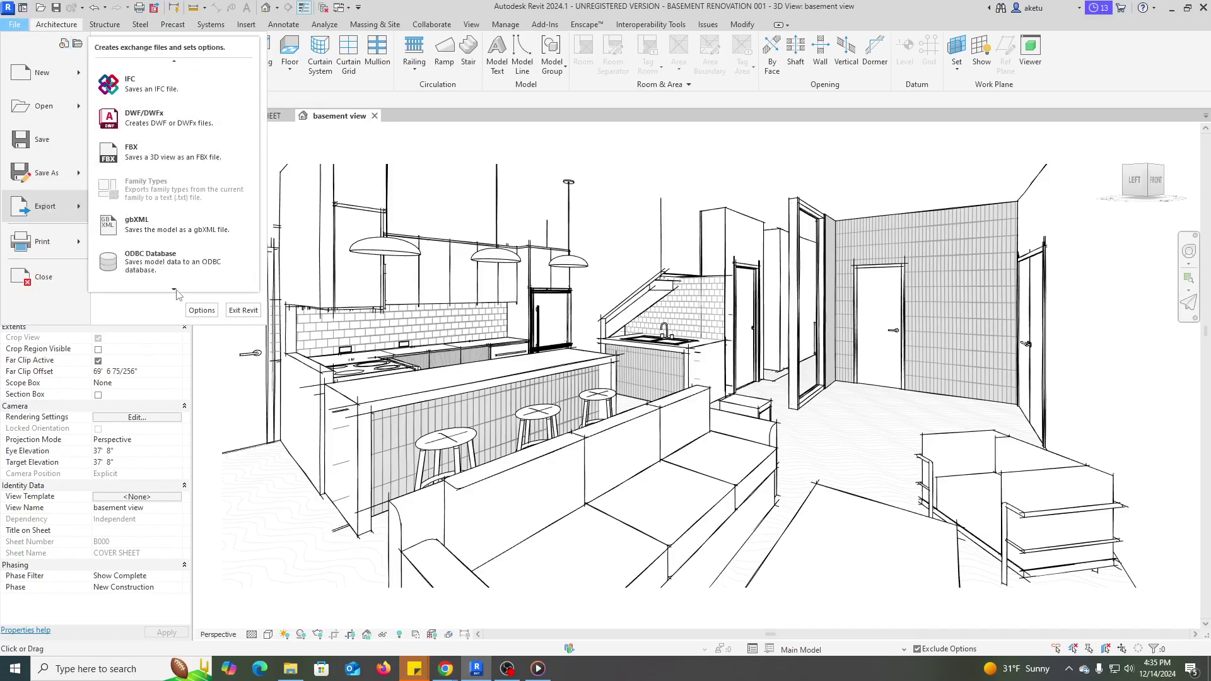
mouse_move(175, 196)
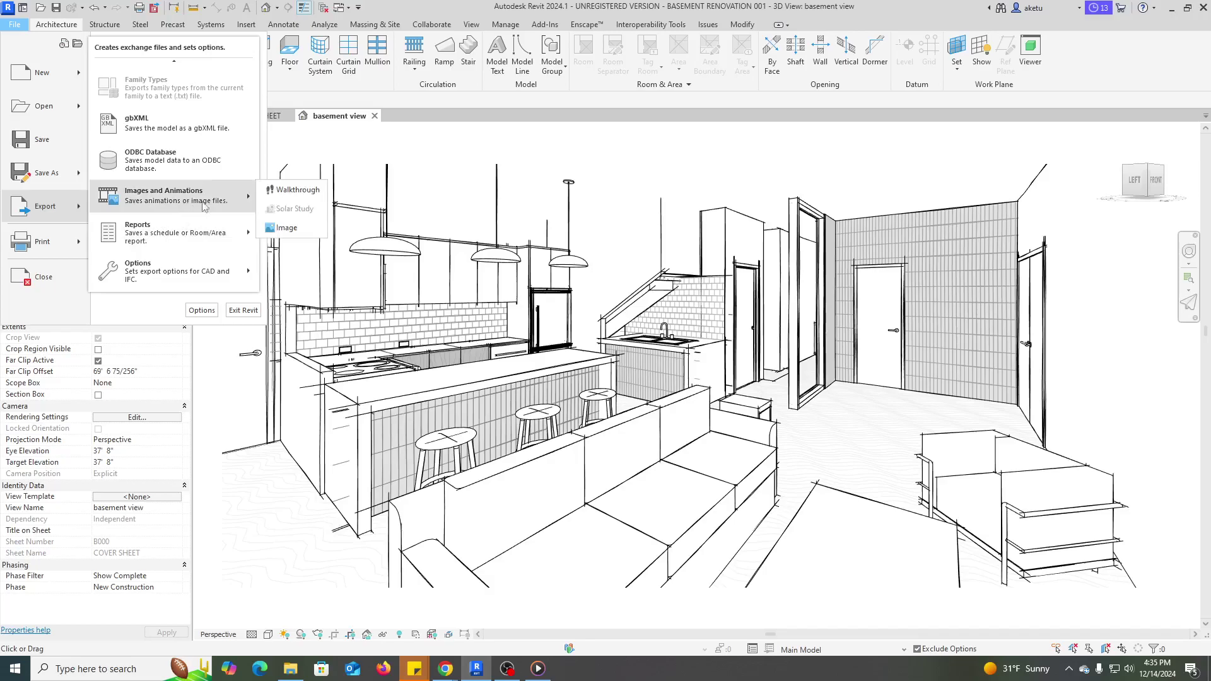
left_click(286, 227)
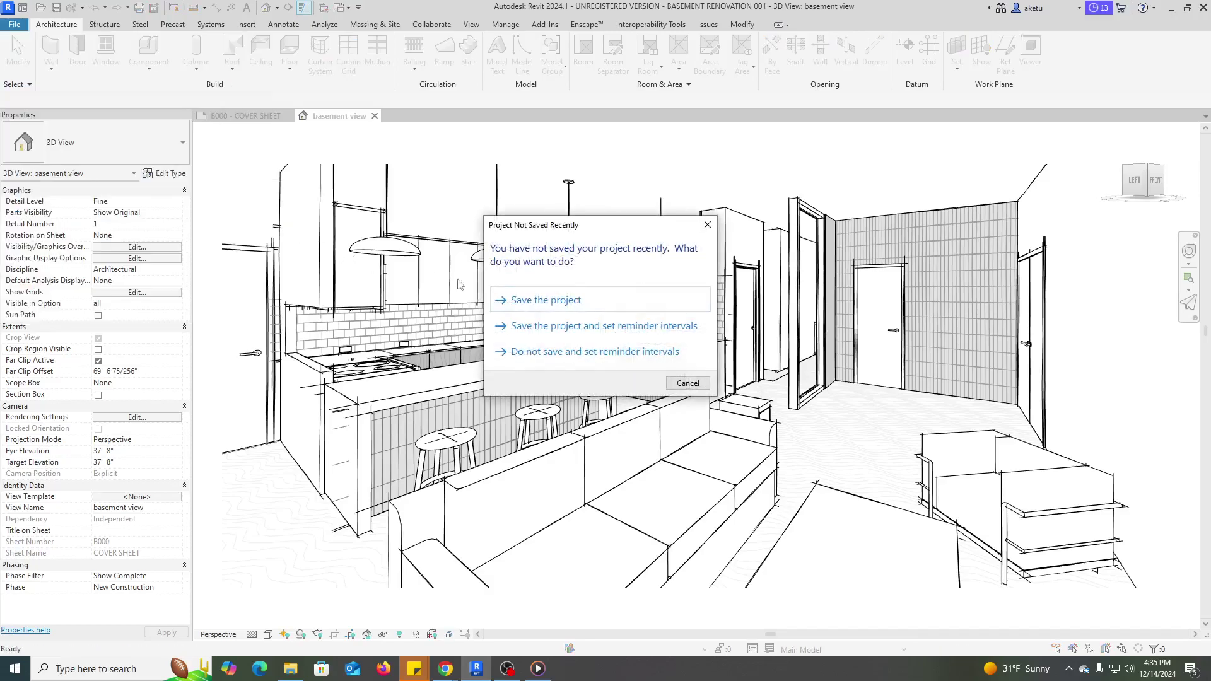
left_click(688, 382)
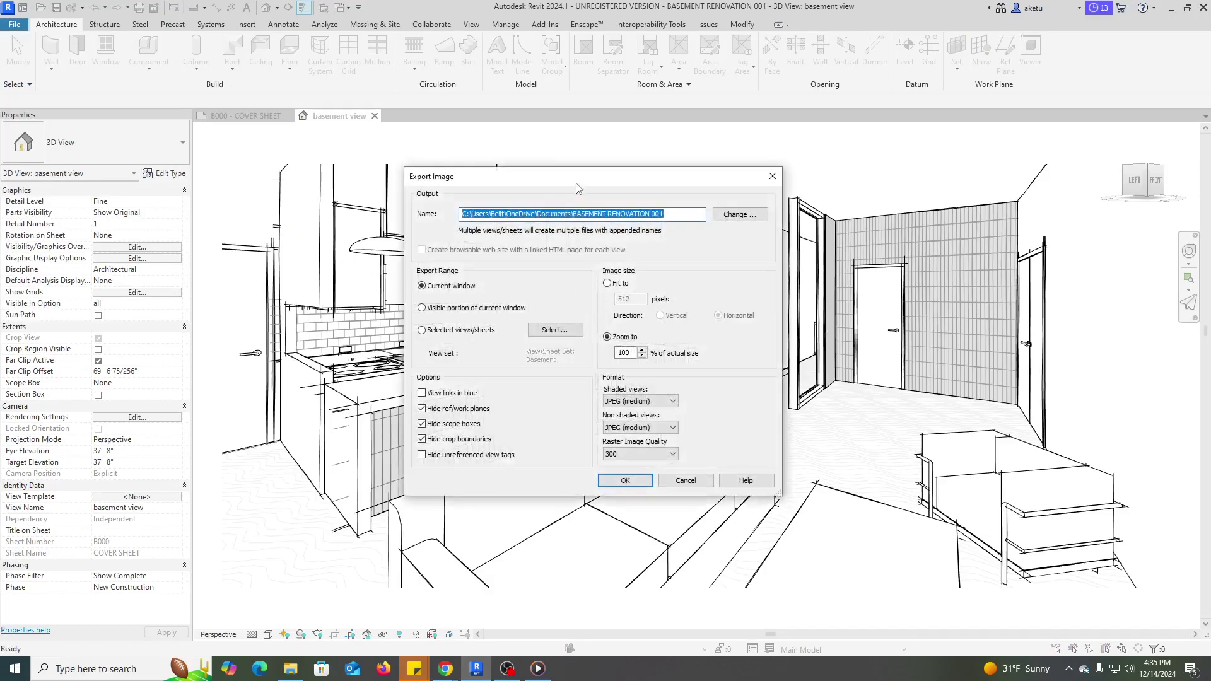
Confirm the export settings and overwrite the existing BASEMENT RENOVATION 001 JPEG.
left_click_drag(574, 181, 514, 179)
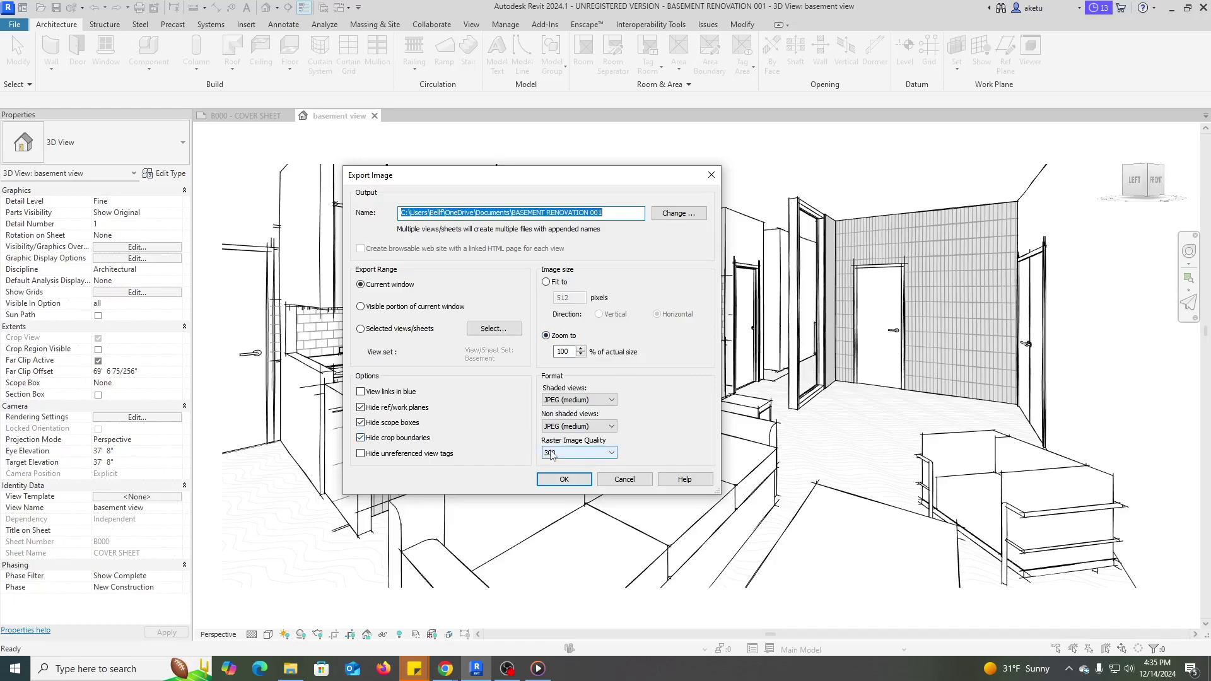
left_click(564, 479)
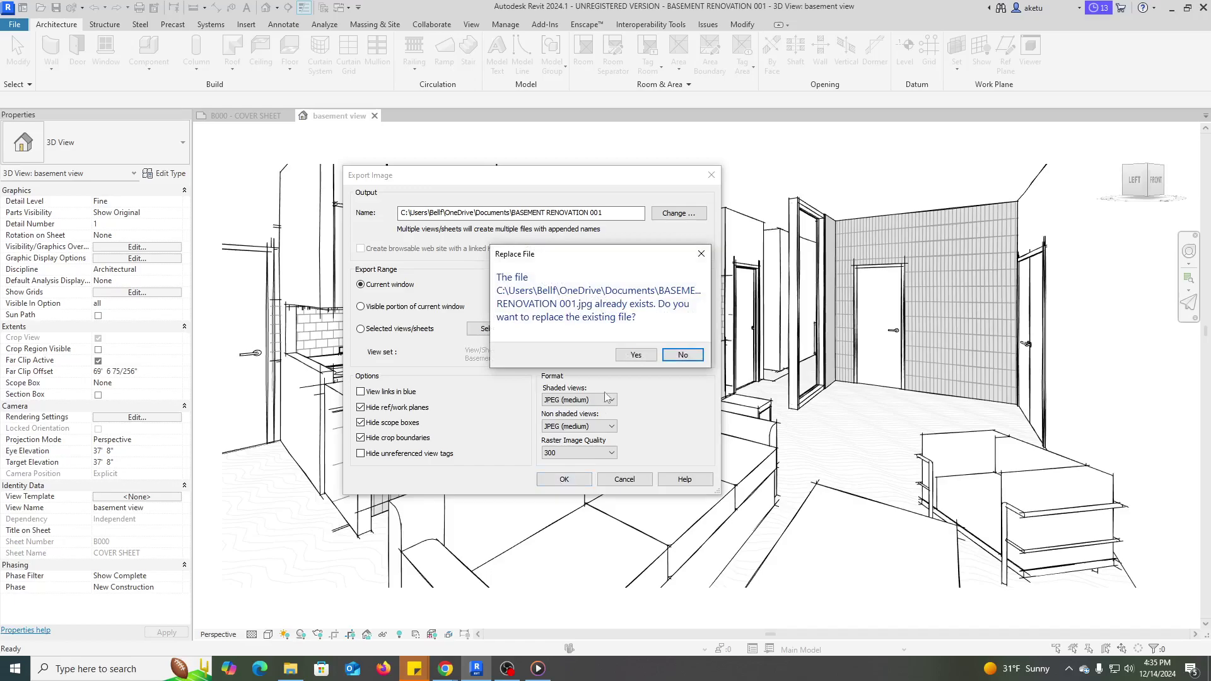
left_click(641, 357)
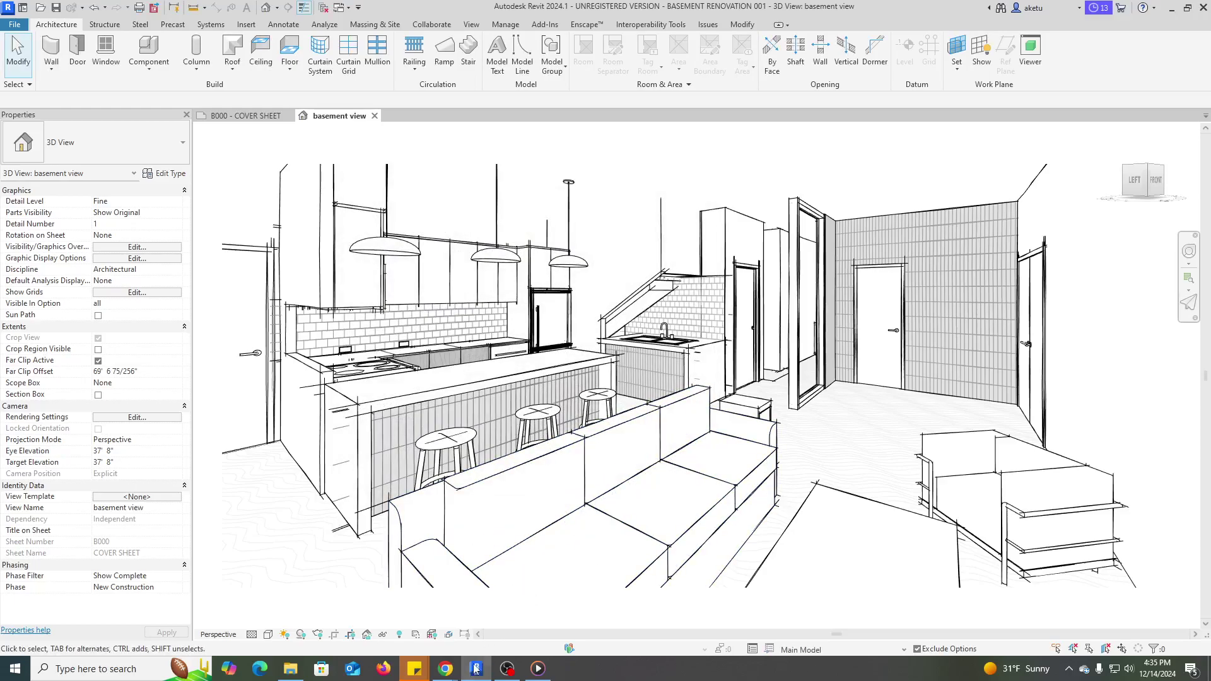
mouse_move(445, 669)
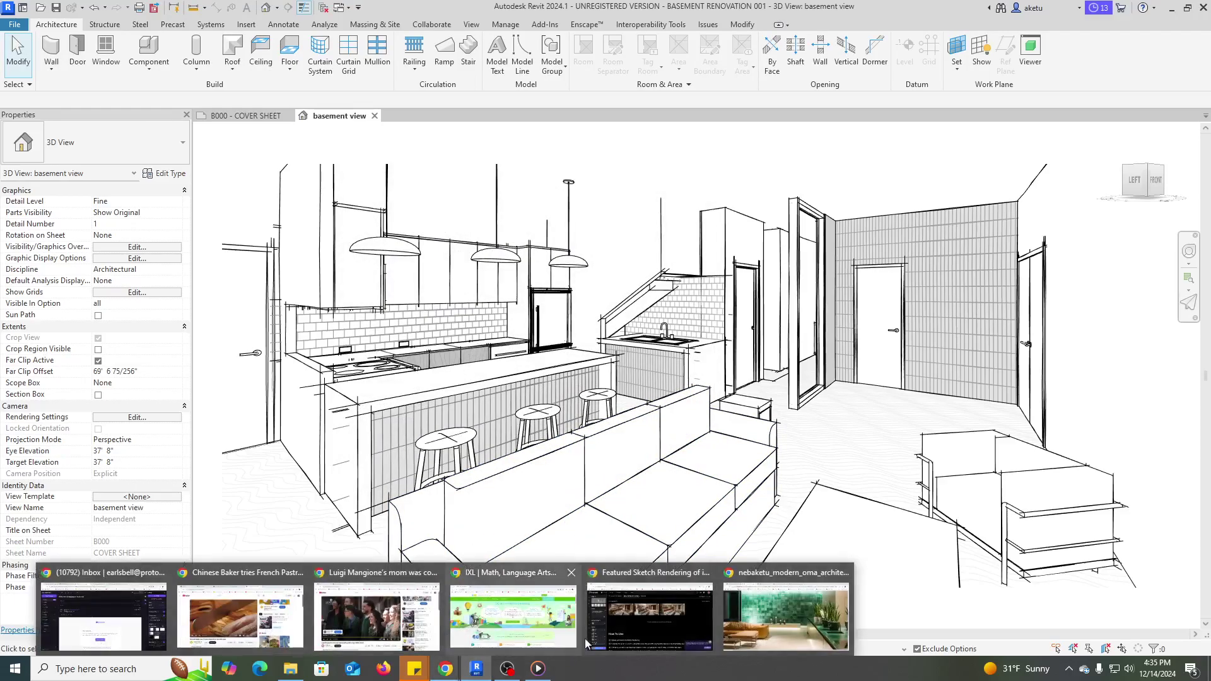
Switch to the PromeAI browser and choose Sketch Rendering from the AI Tools menu.
left_click(643, 624)
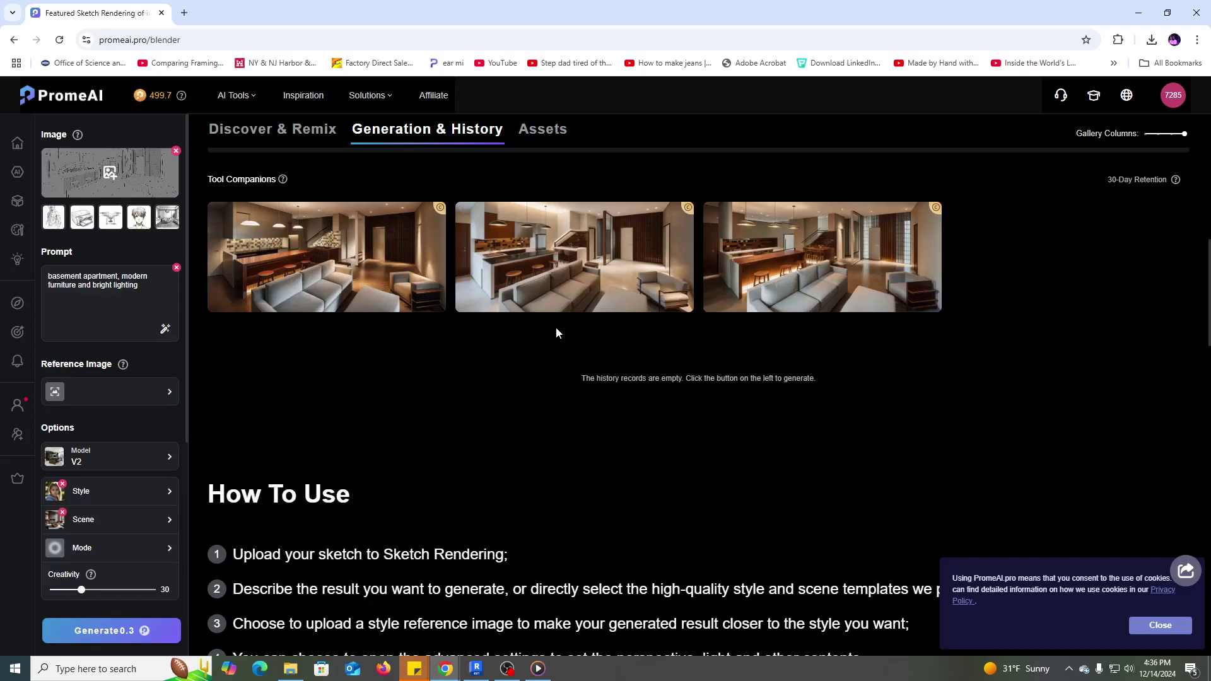
left_click(242, 104)
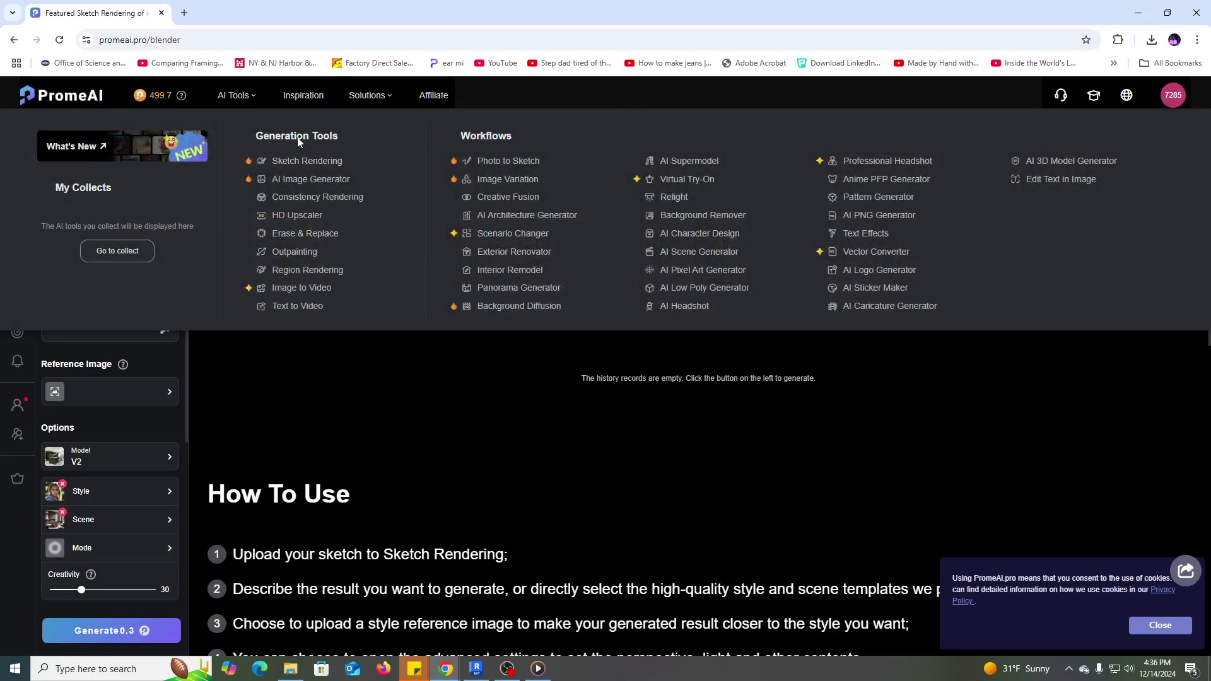
mouse_move(306, 160)
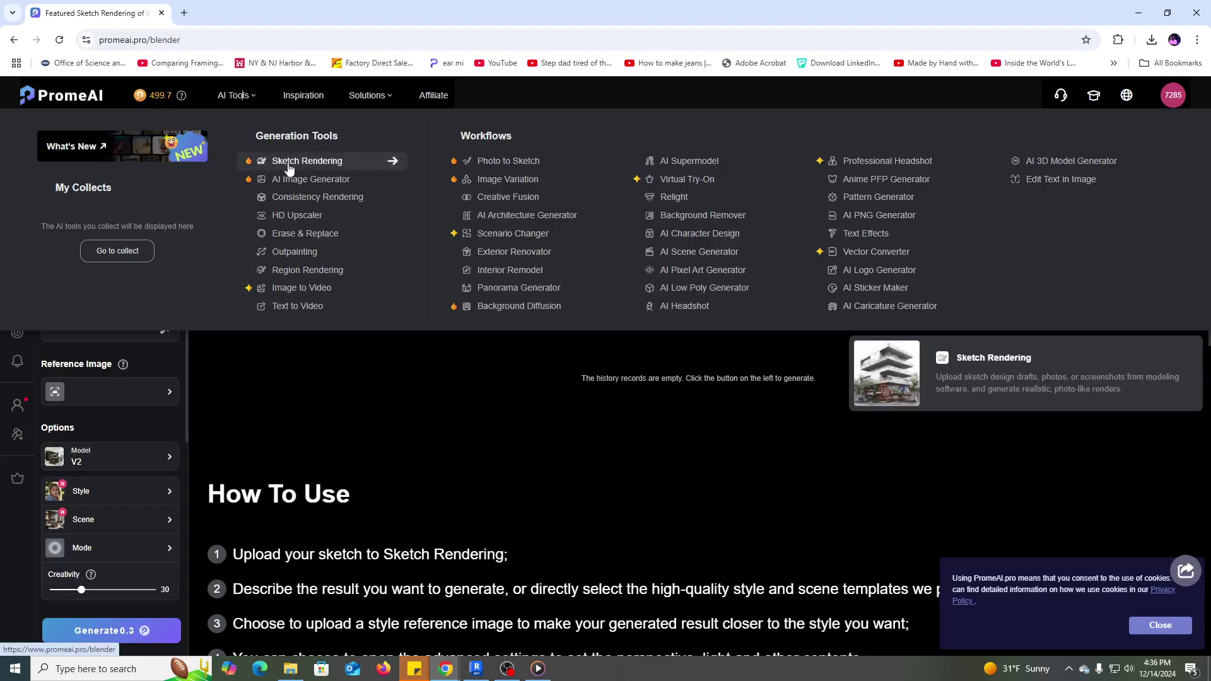
left_click(301, 167)
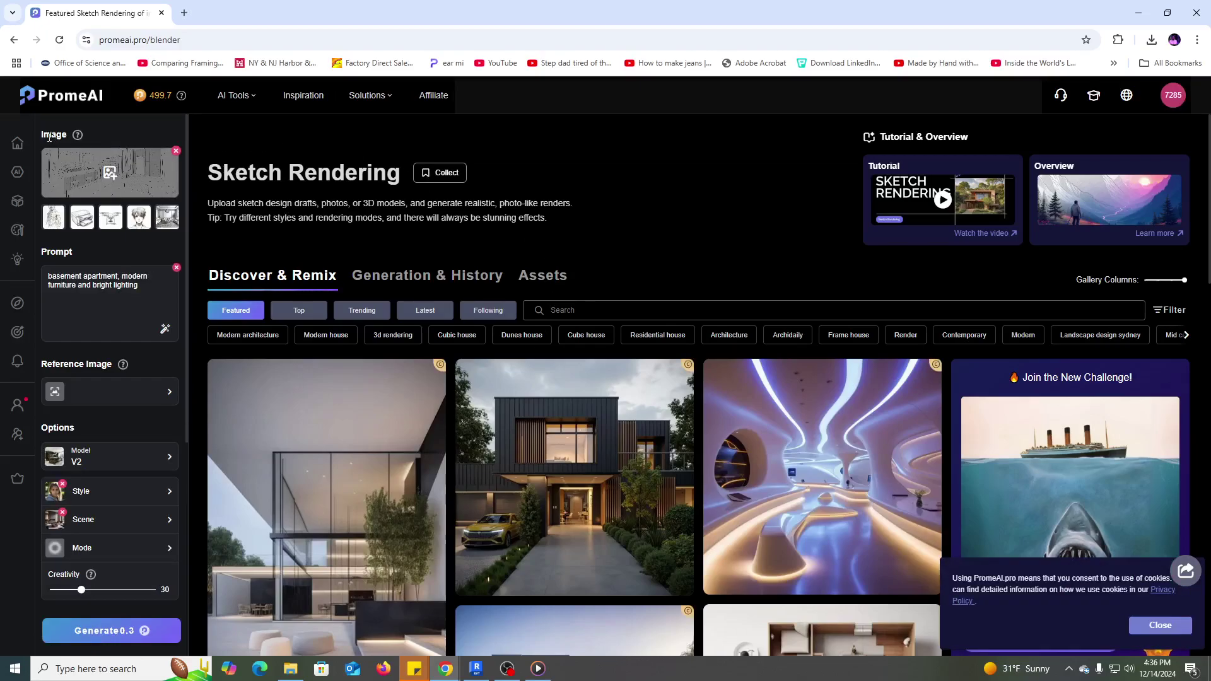
Upload BASEMENT RENOVATION 001.jpg from Documents as the sketch image.
left_click(110, 174)
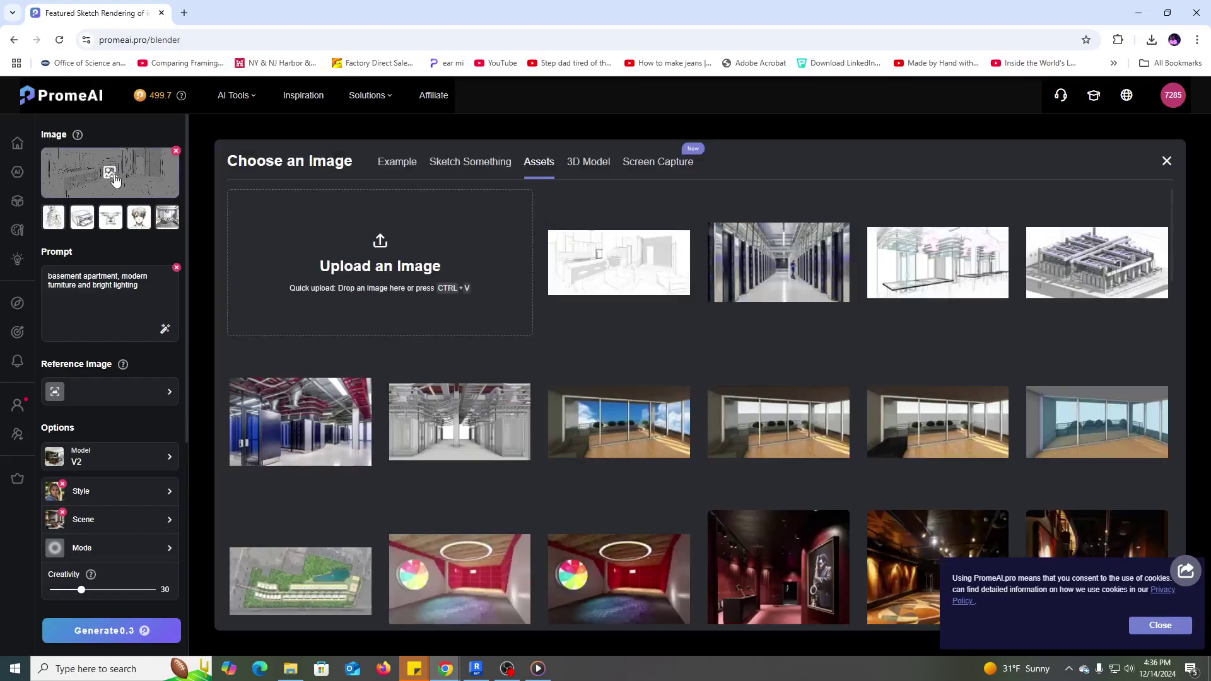
left_click(377, 249)
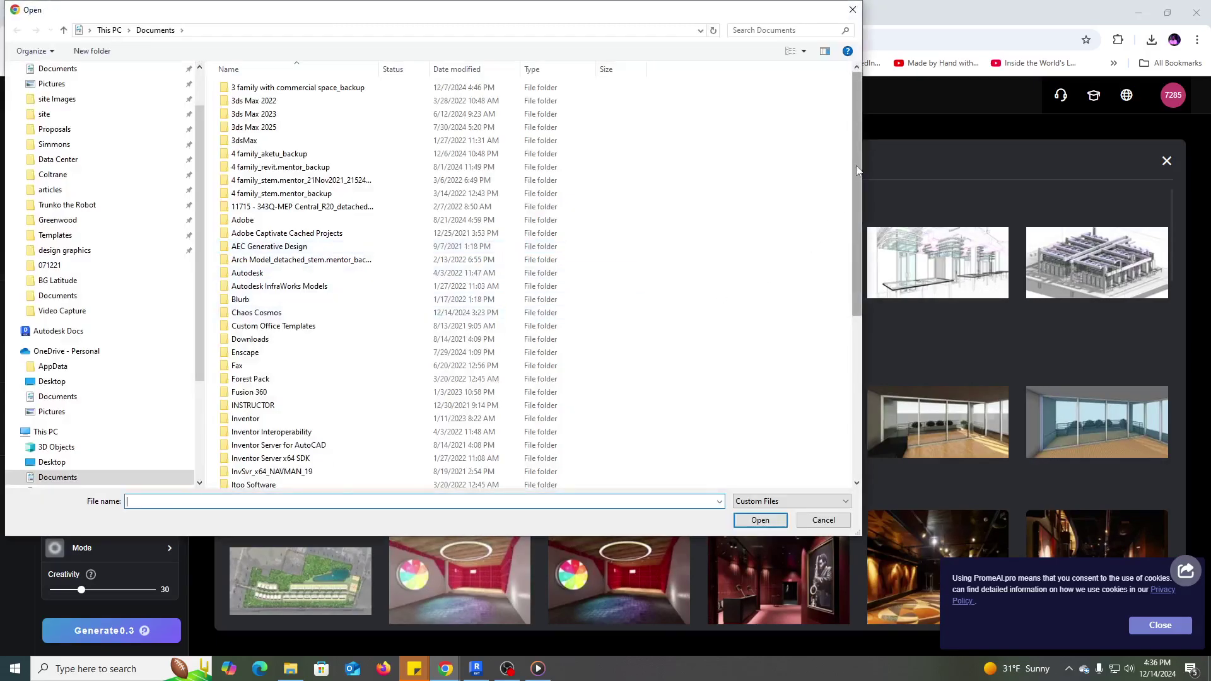
left_click_drag(859, 171, 829, 413)
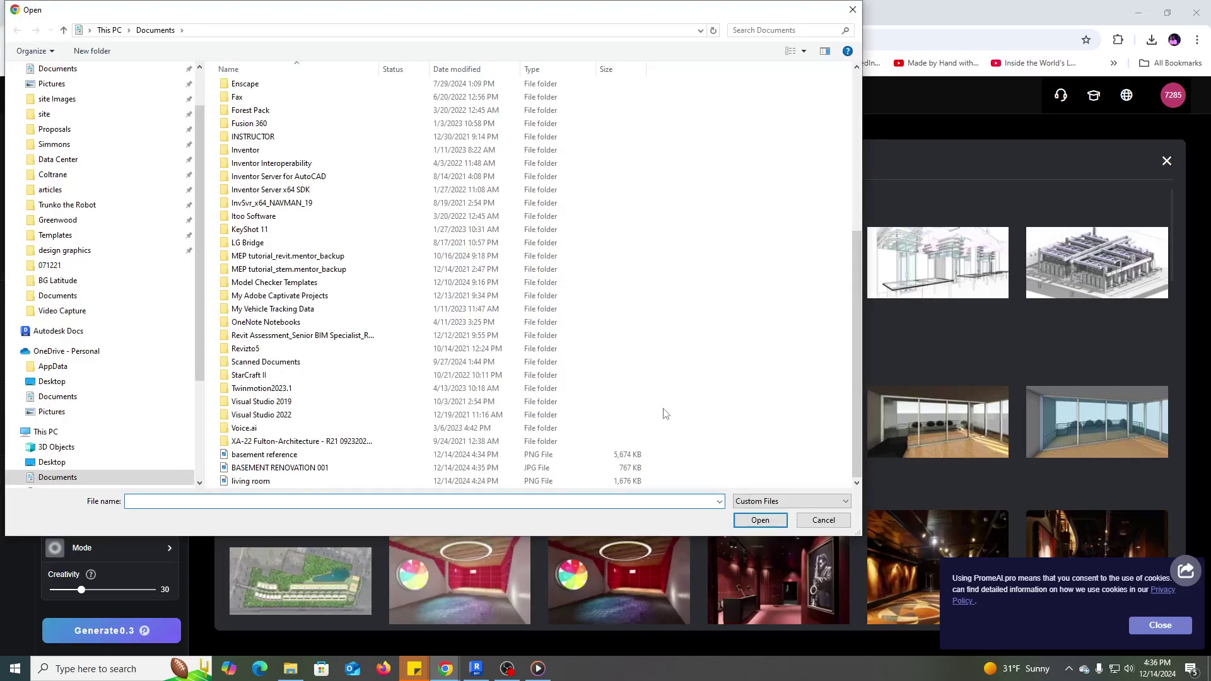
double_click(300, 468)
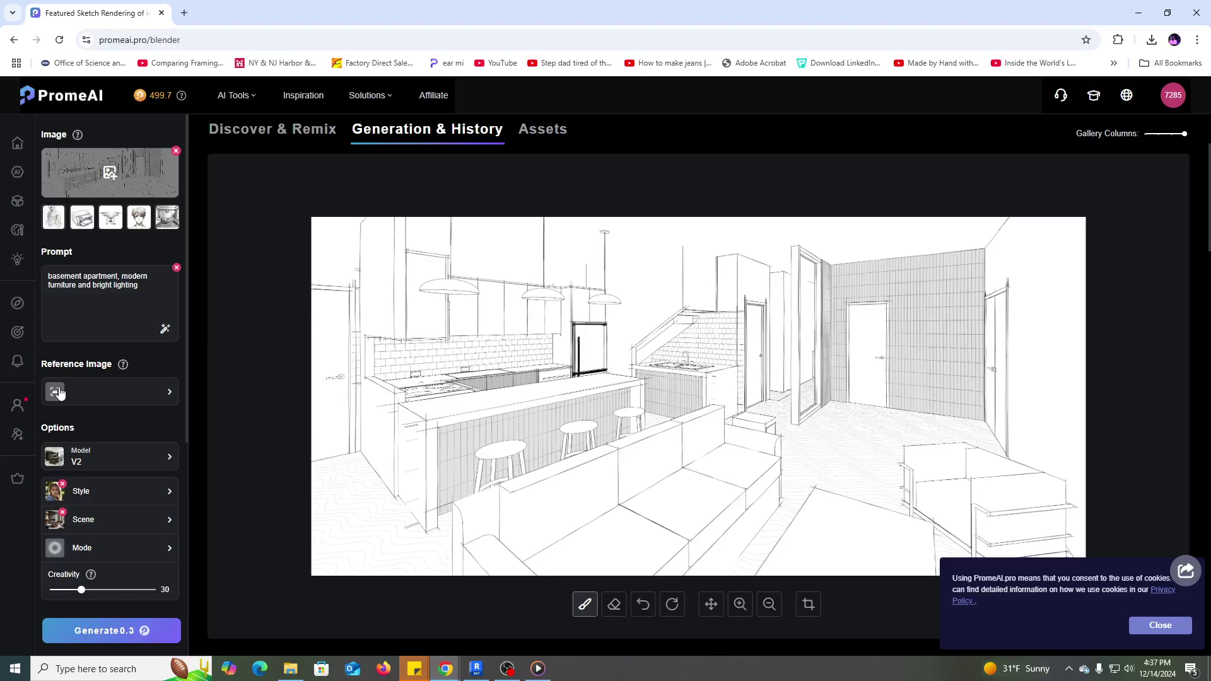
Upload basement reference.png from Documents as the reference image.
left_click(99, 396)
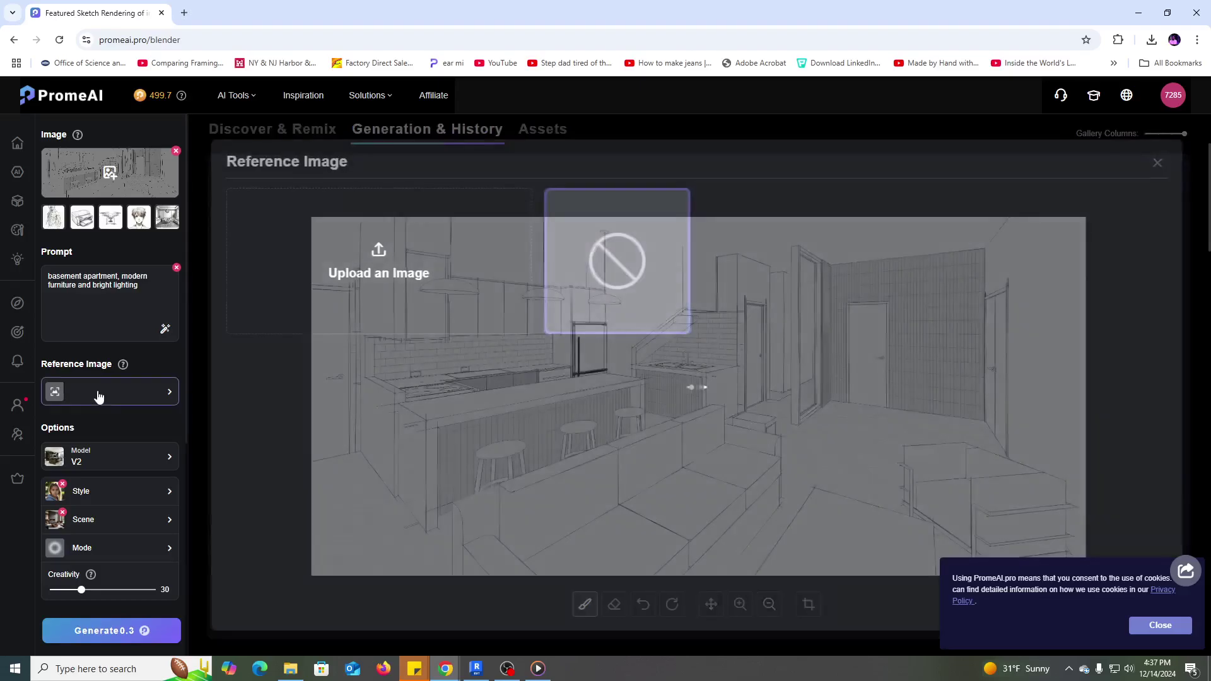
left_click(378, 243)
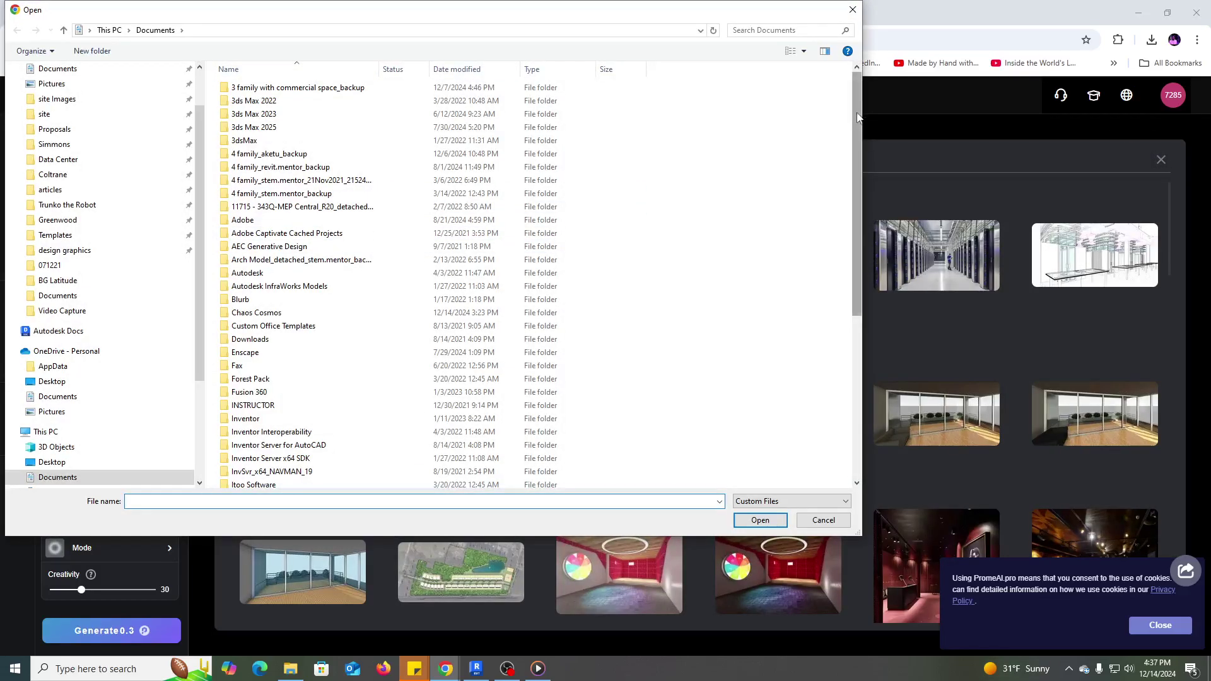
left_click_drag(858, 116, 828, 406)
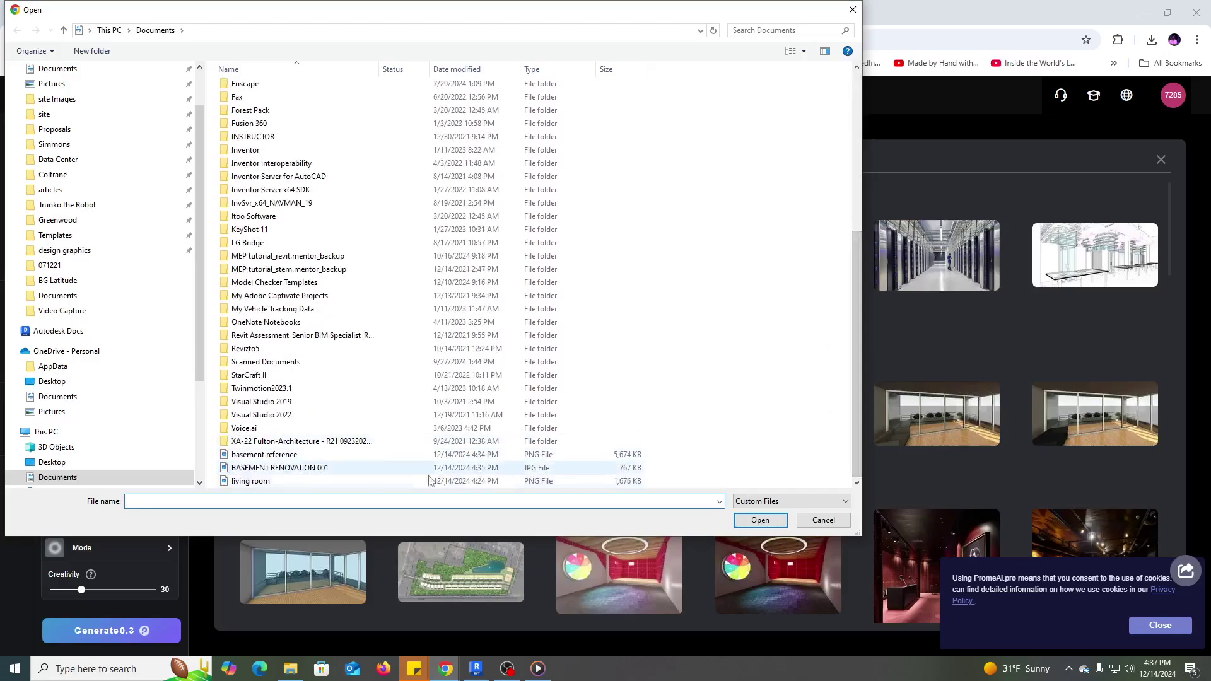
double_click(267, 454)
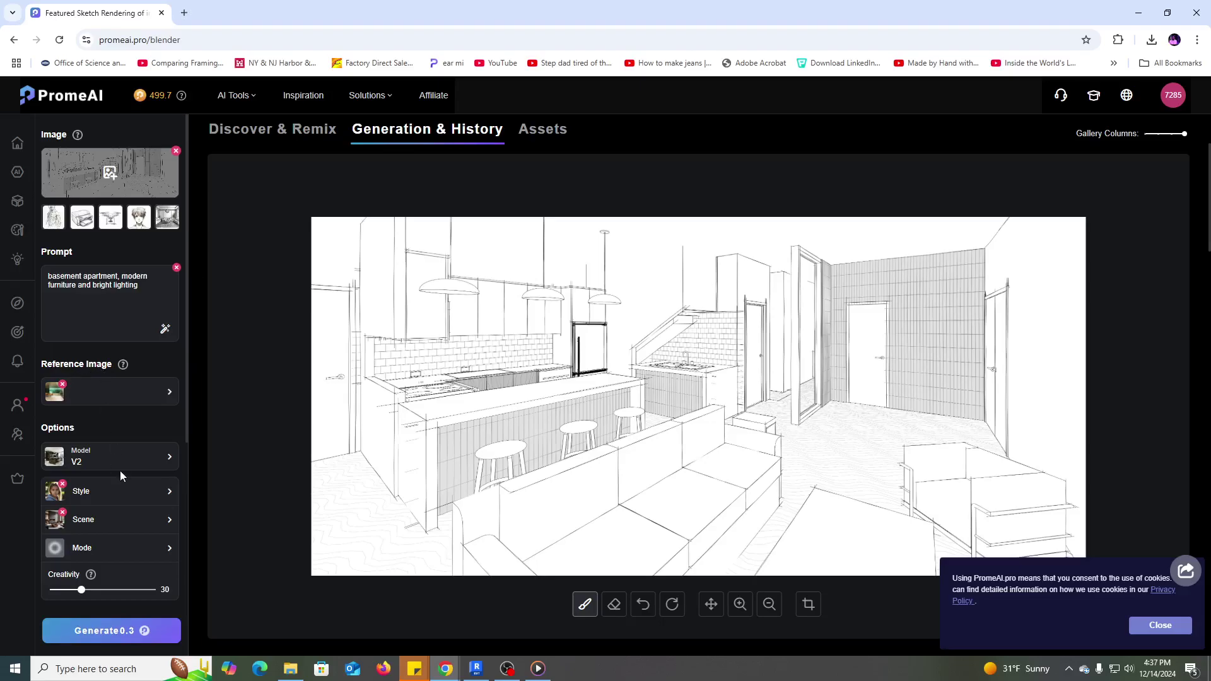
Check the Style and Scene presets: Living Room, Day, German Nature, German Modern Minimalism.
left_click(119, 493)
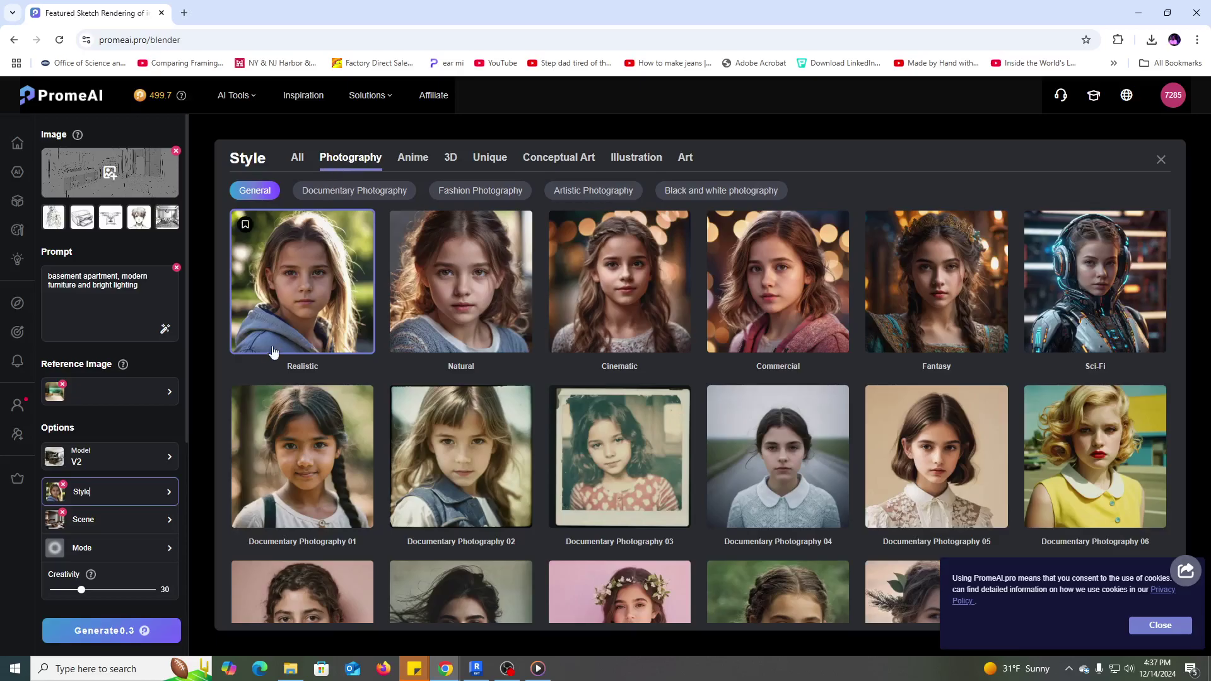
left_click(127, 526)
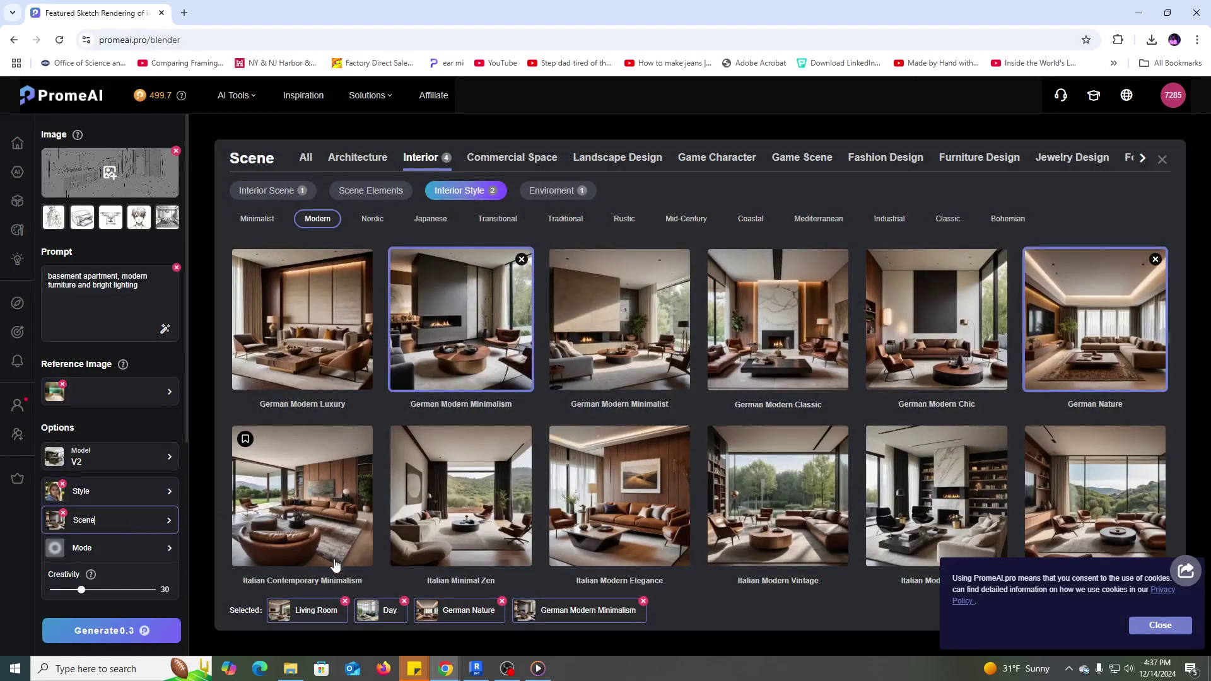
left_click(313, 611)
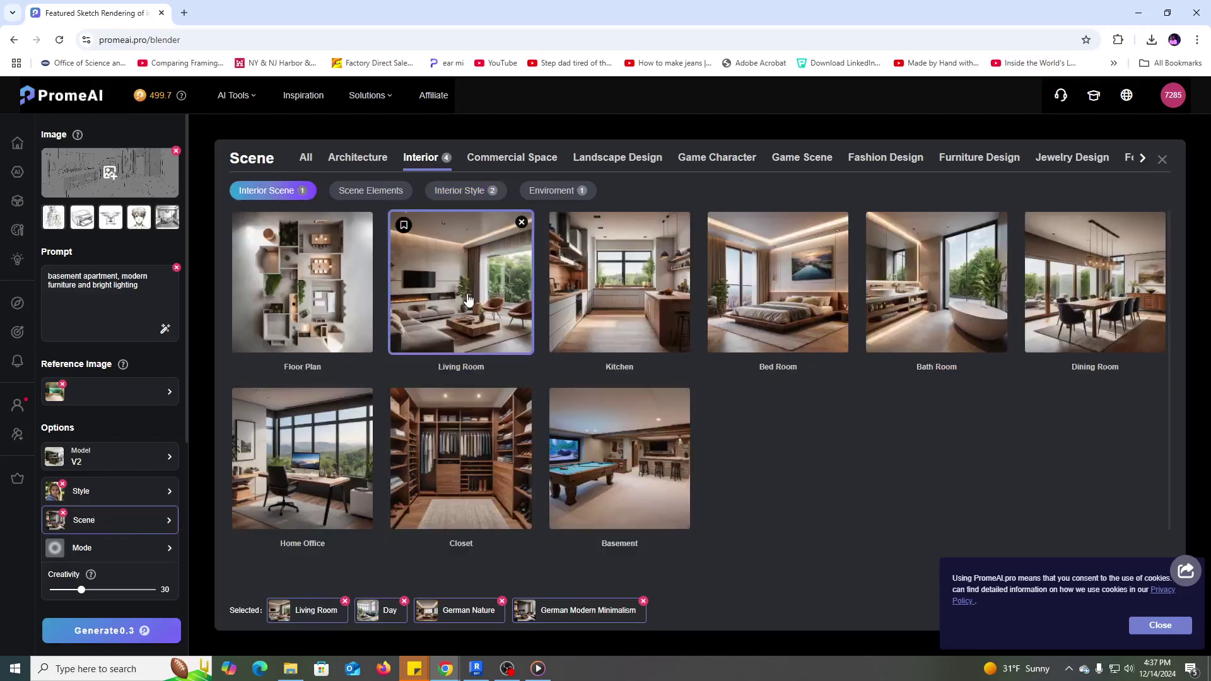
left_click(378, 612)
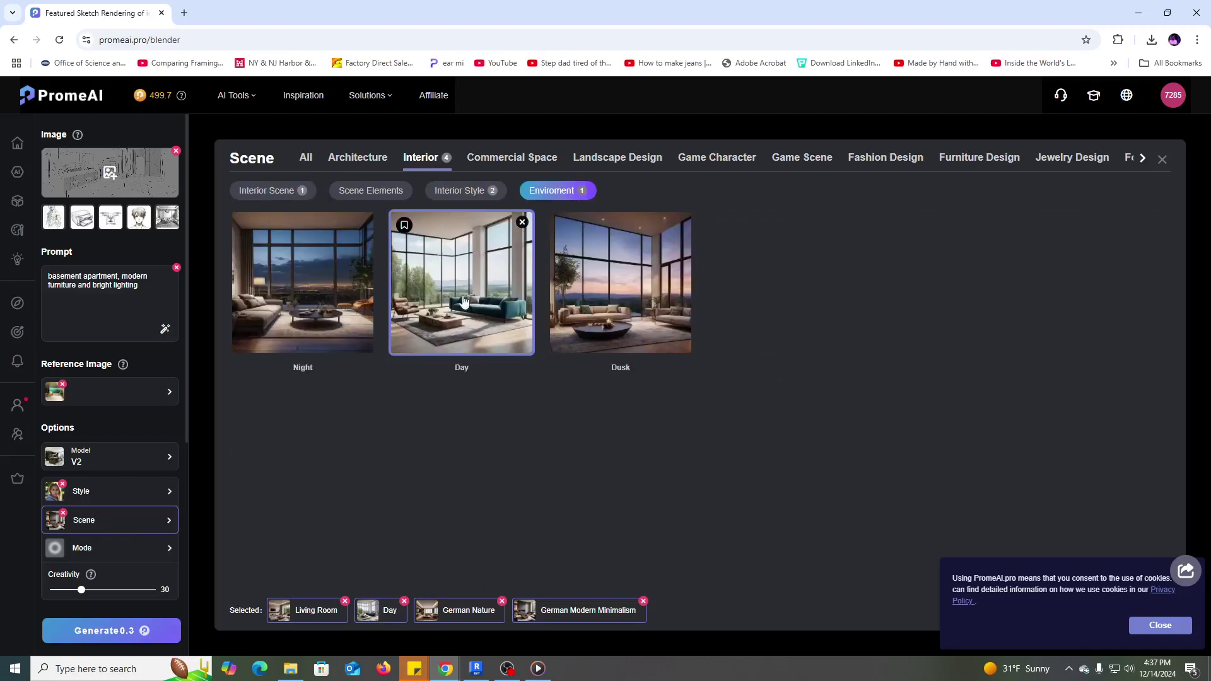
left_click(445, 612)
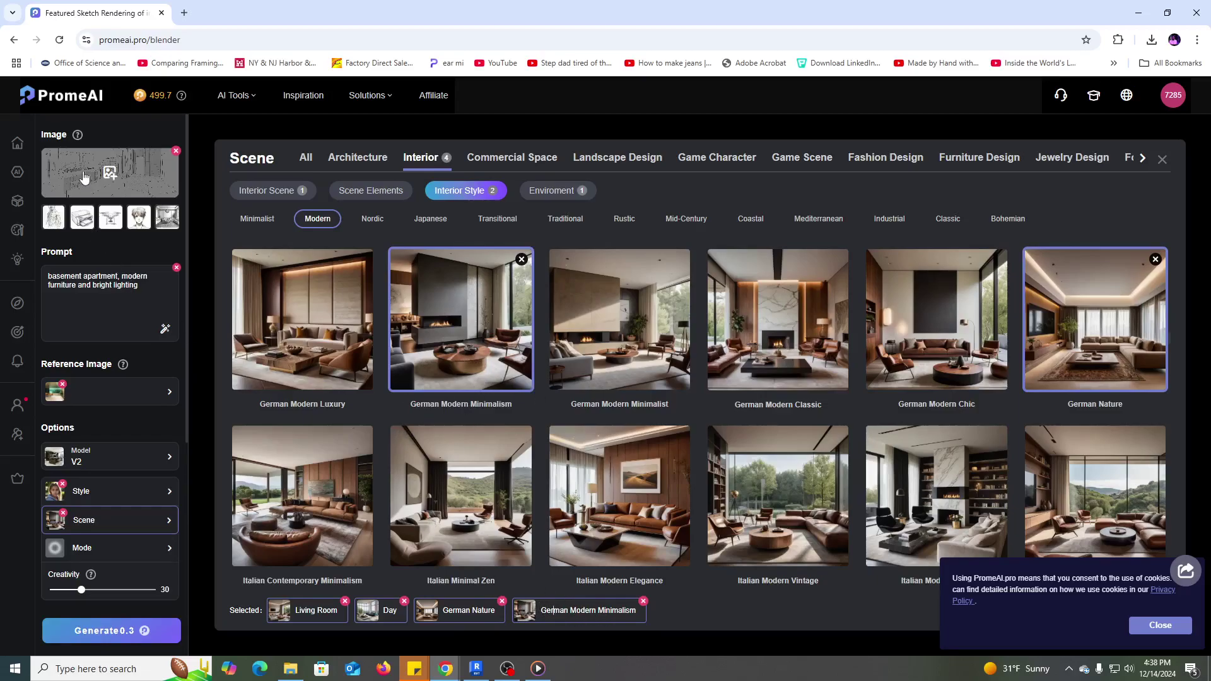
Generate the renderings and view the first result full size.
left_click(104, 632)
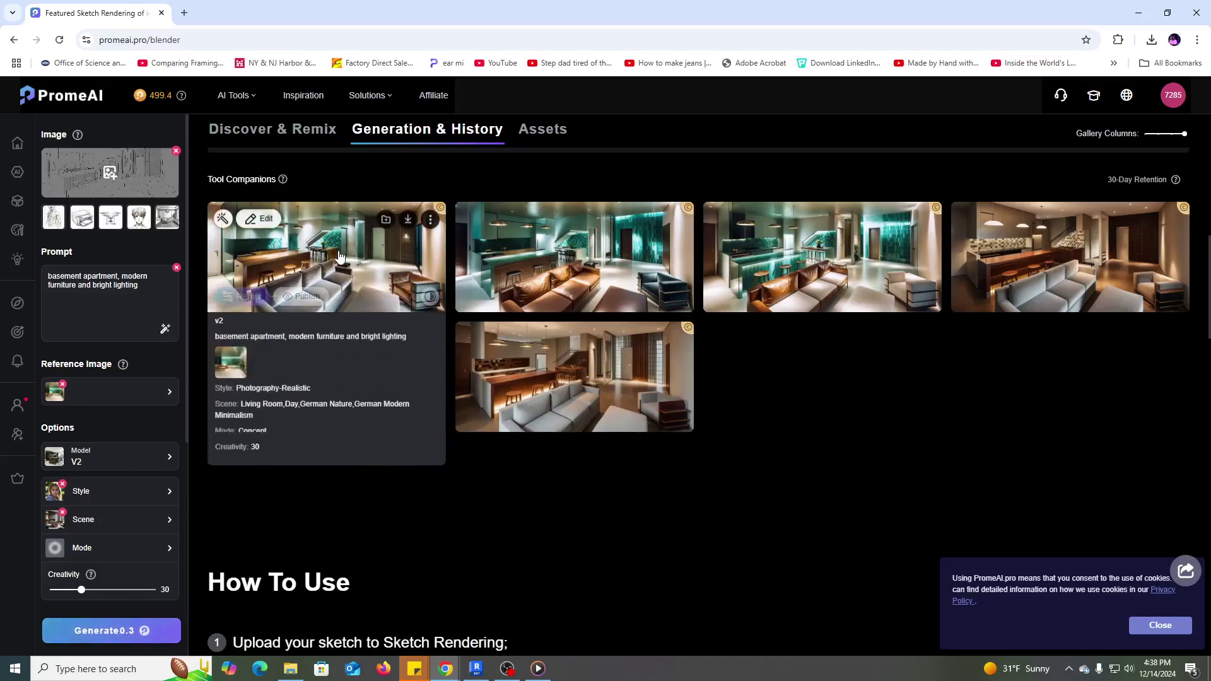
left_click(340, 255)
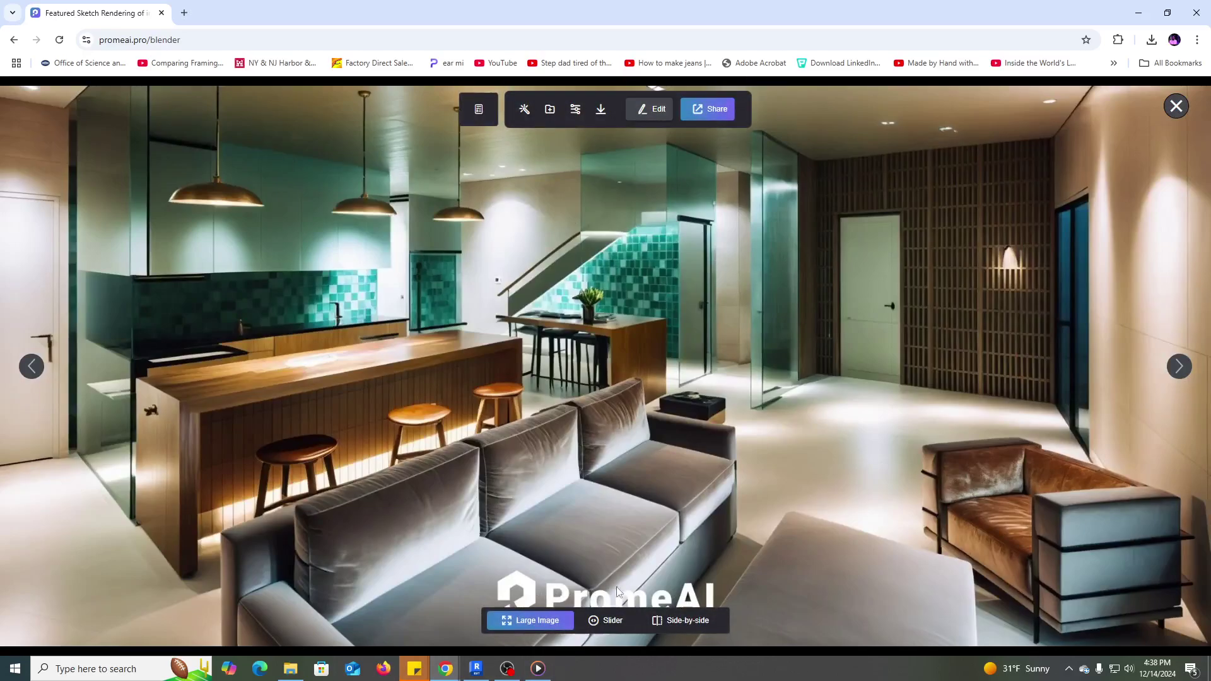
mouse_move(600, 109)
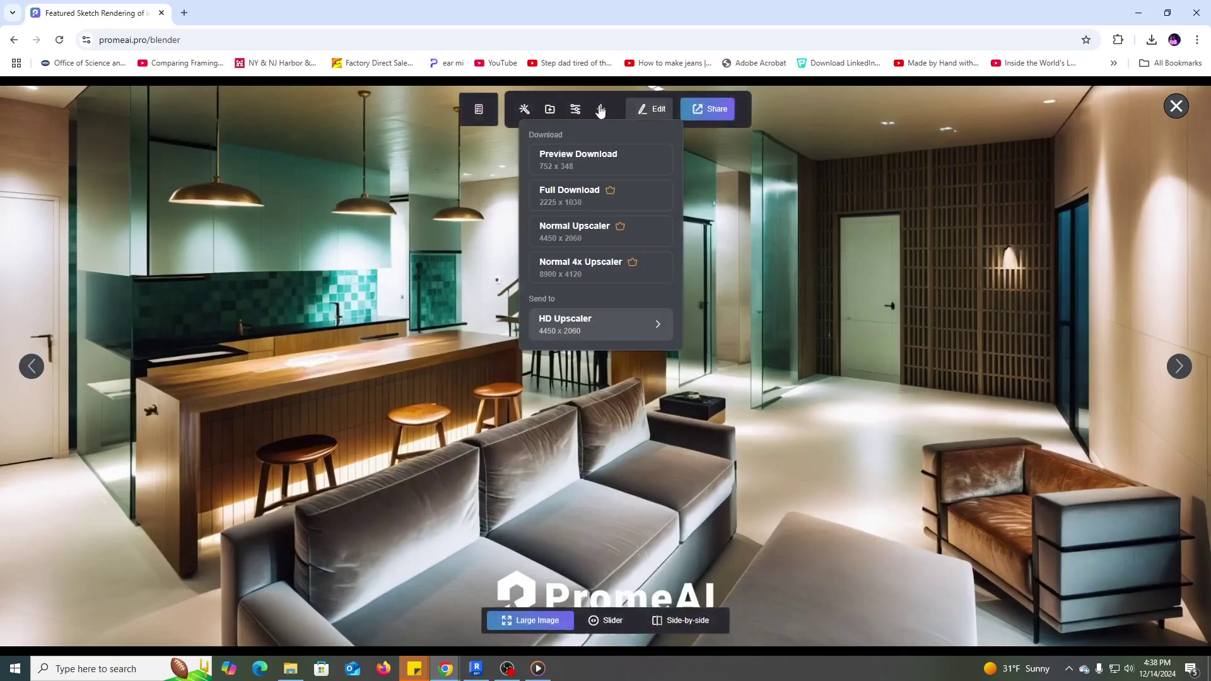
Download a preview copy of the render and return to Revit.
left_click(585, 165)
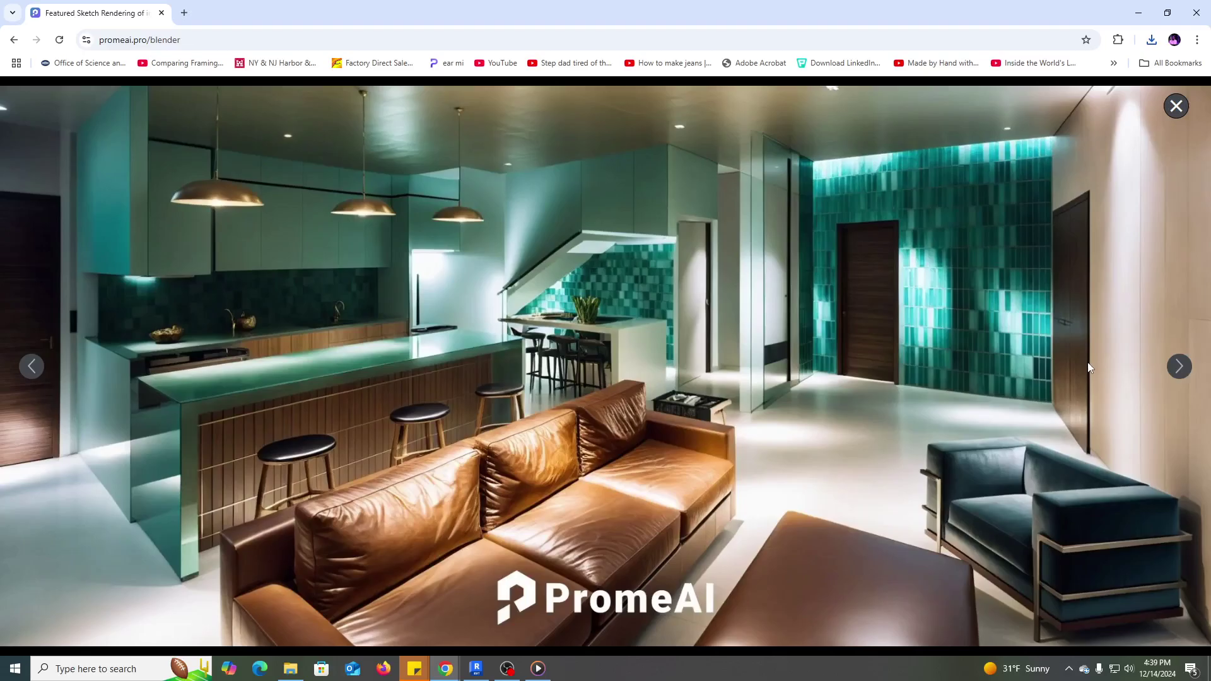
left_click(476, 668)
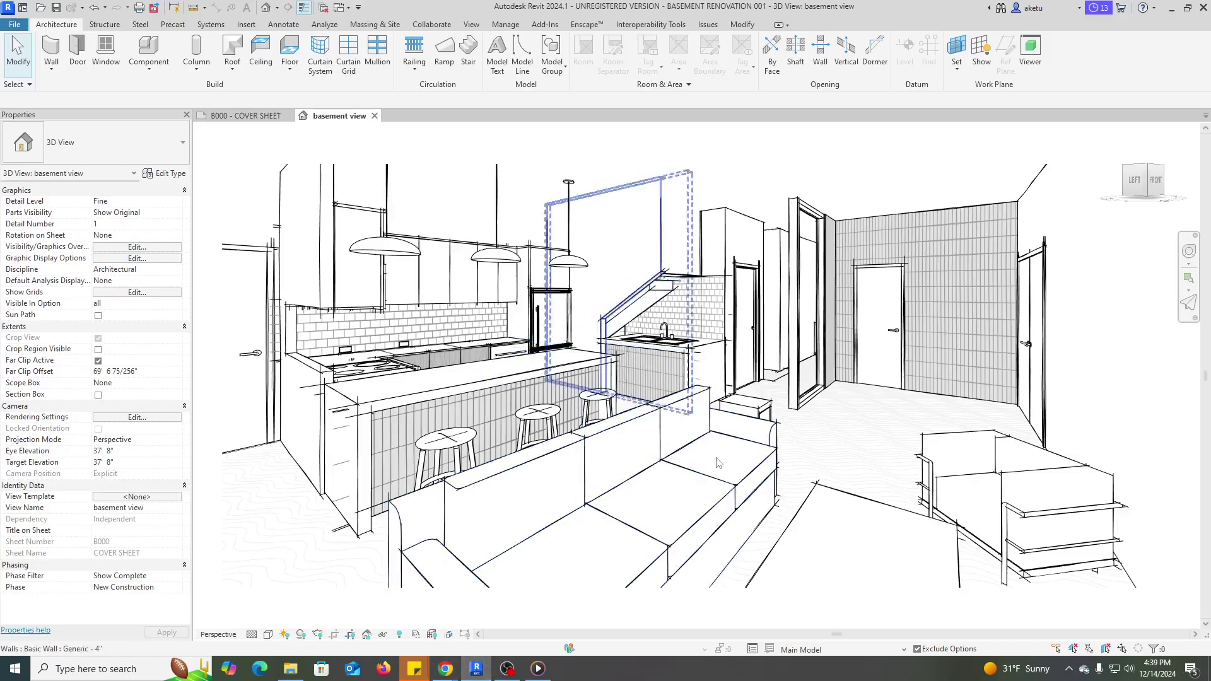
mouse_move(444, 668)
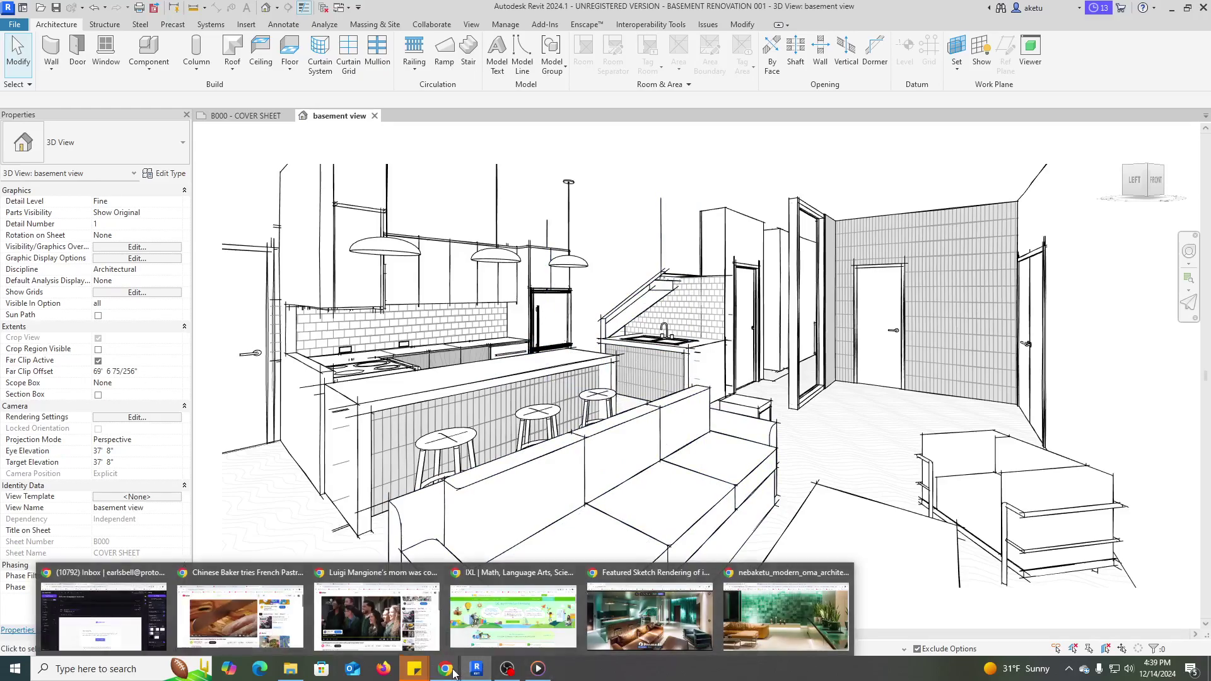
left_click(632, 614)
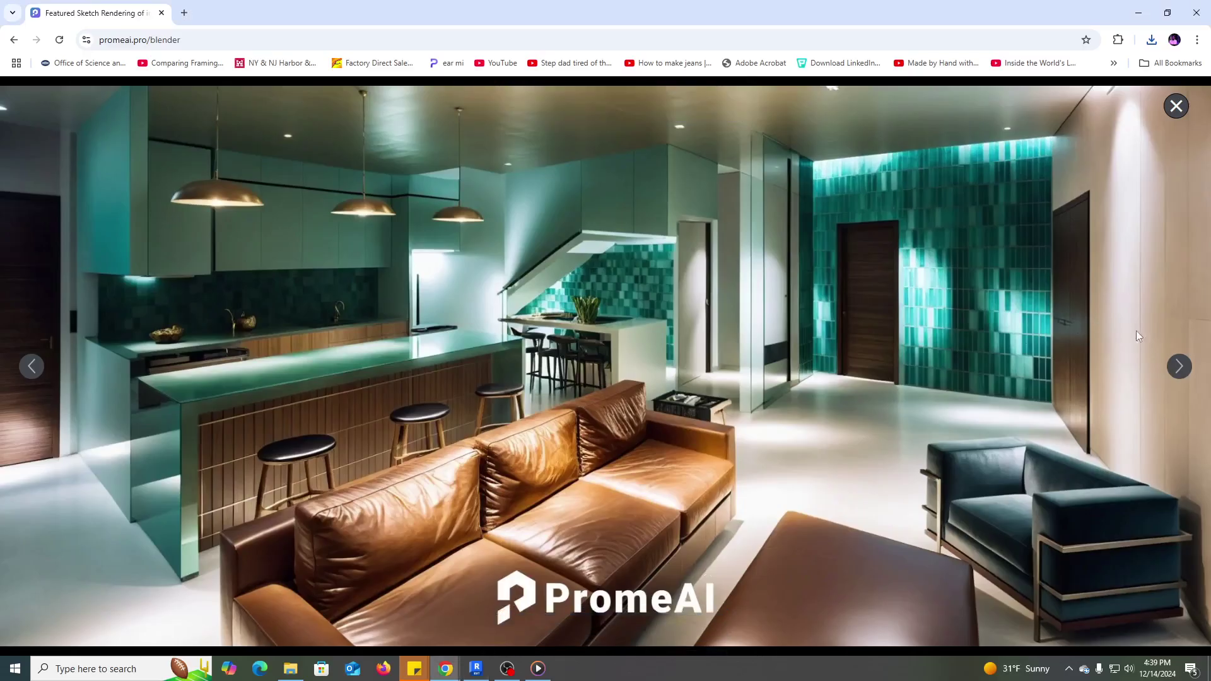
left_click(1179, 368)
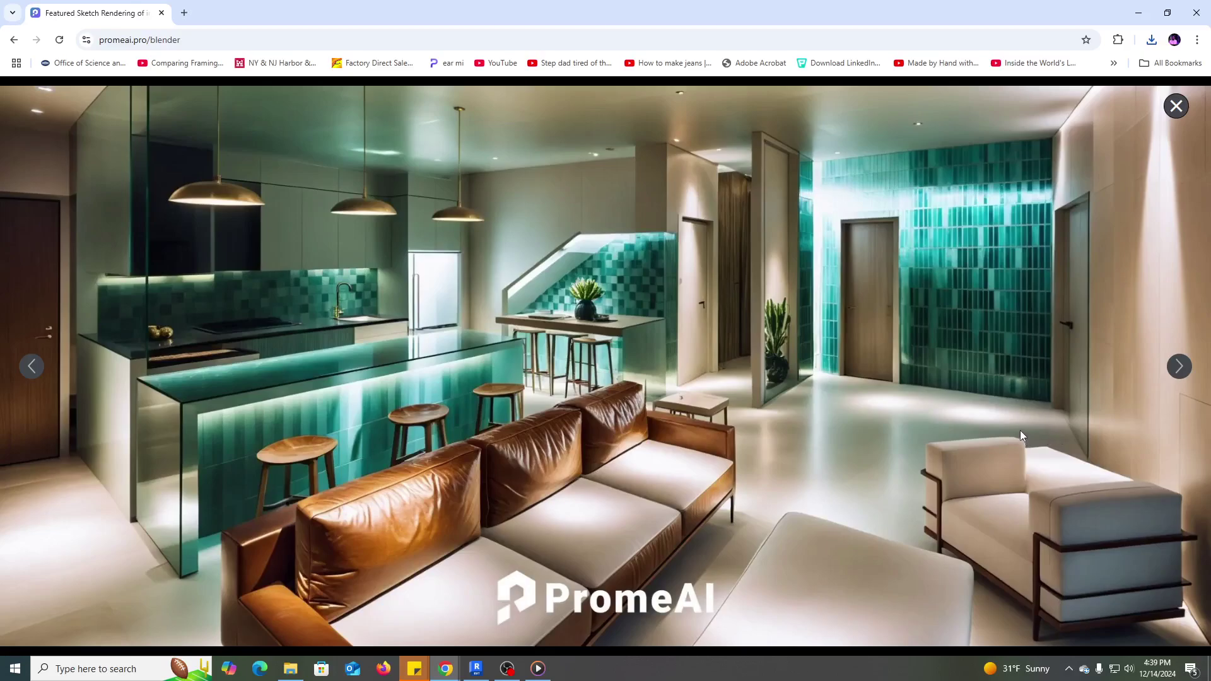
left_click(476, 667)
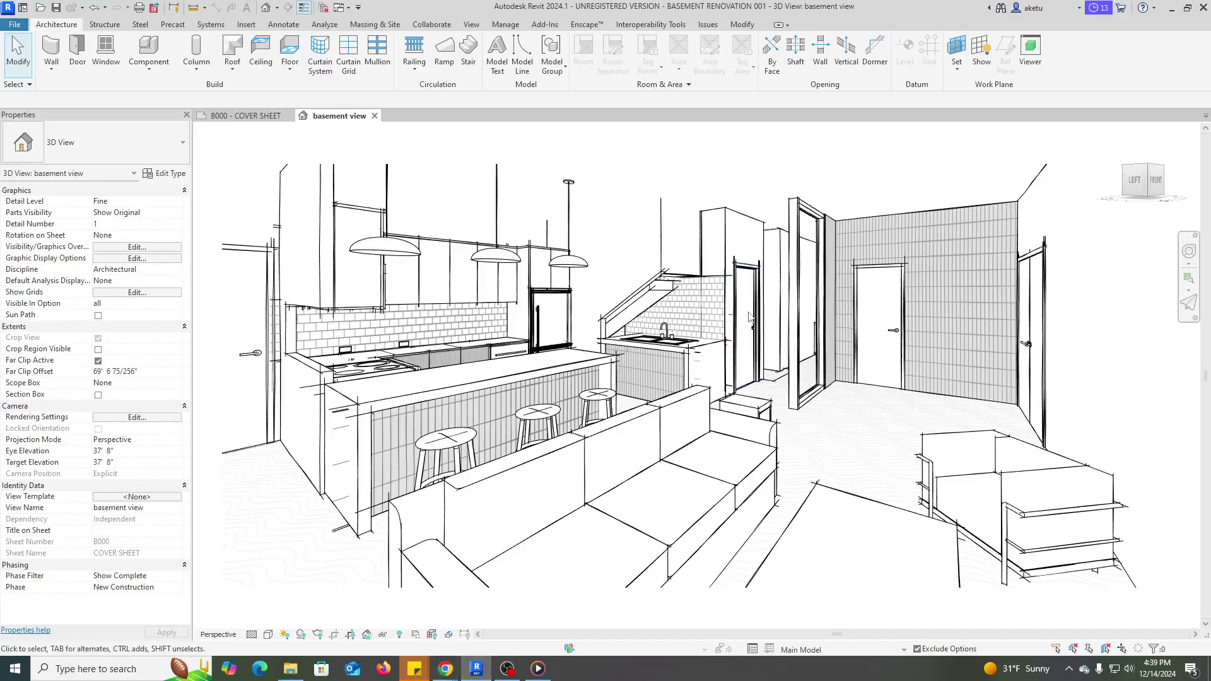